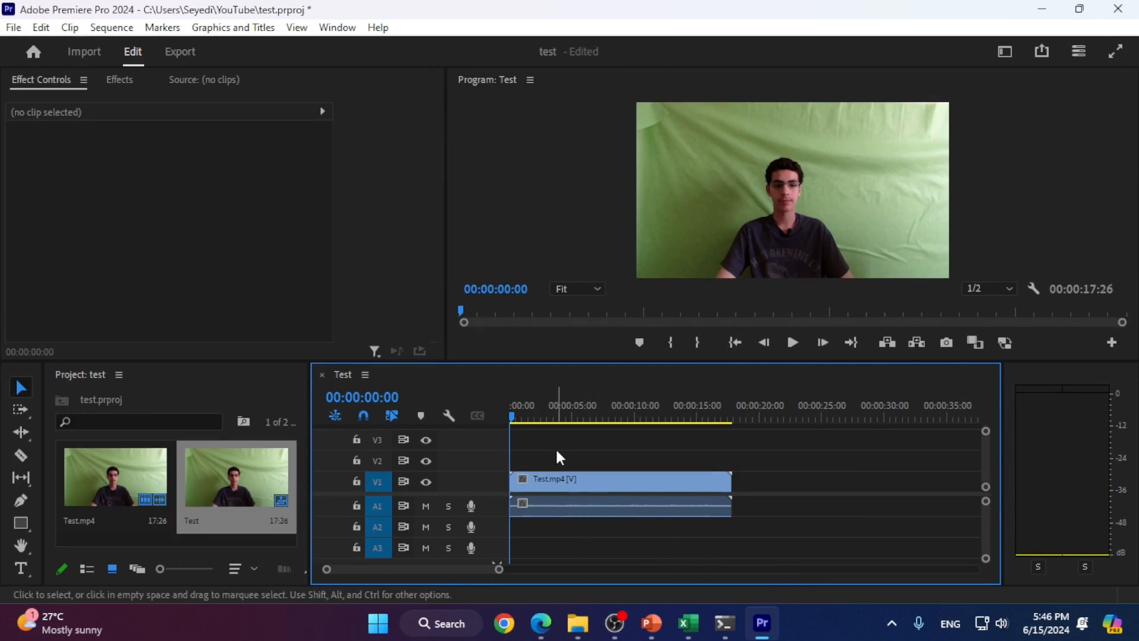
# Find the Ultra Key video effect and apply it to the Test.mp4 clip on track V1.
pyautogui.click(574, 482)
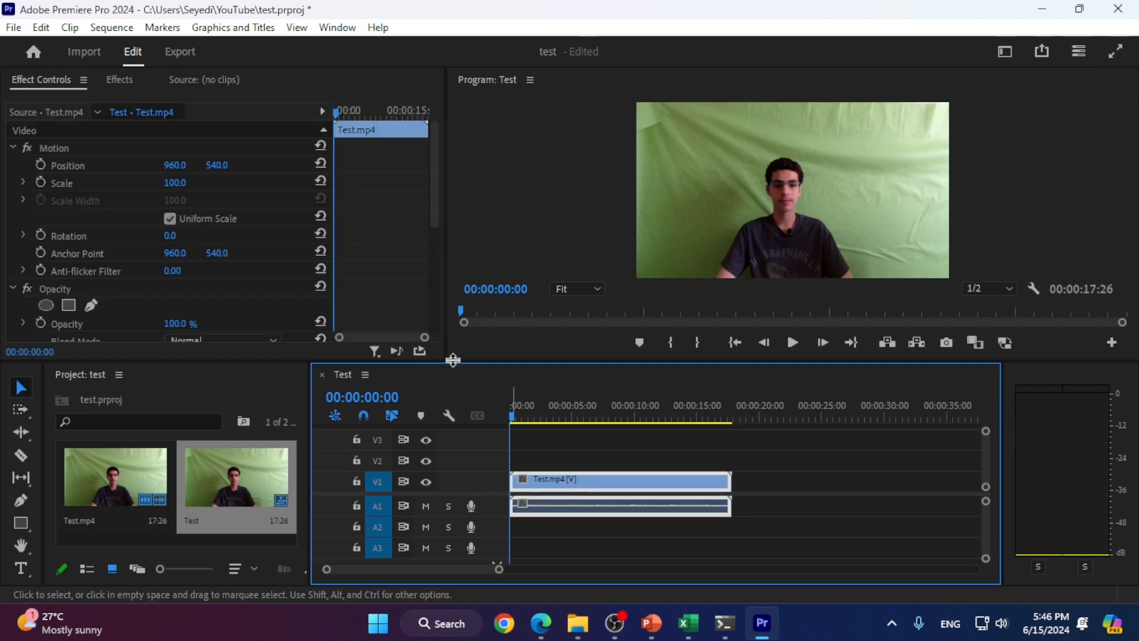
pyautogui.click(130, 79)
pyautogui.click(98, 103)
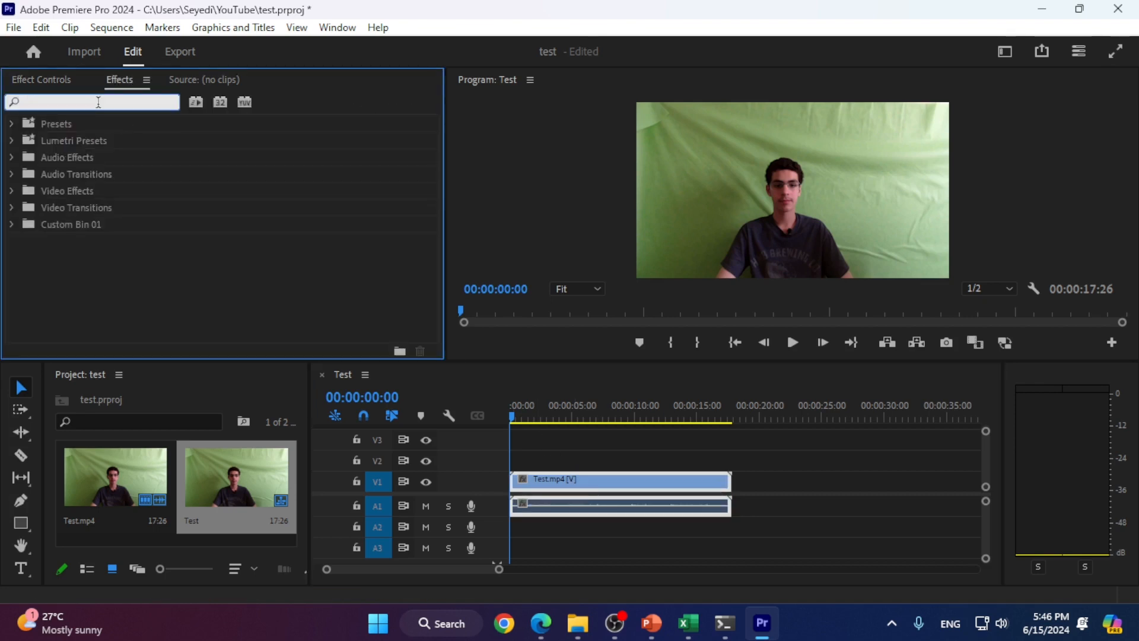
pyautogui.write('ultra k')
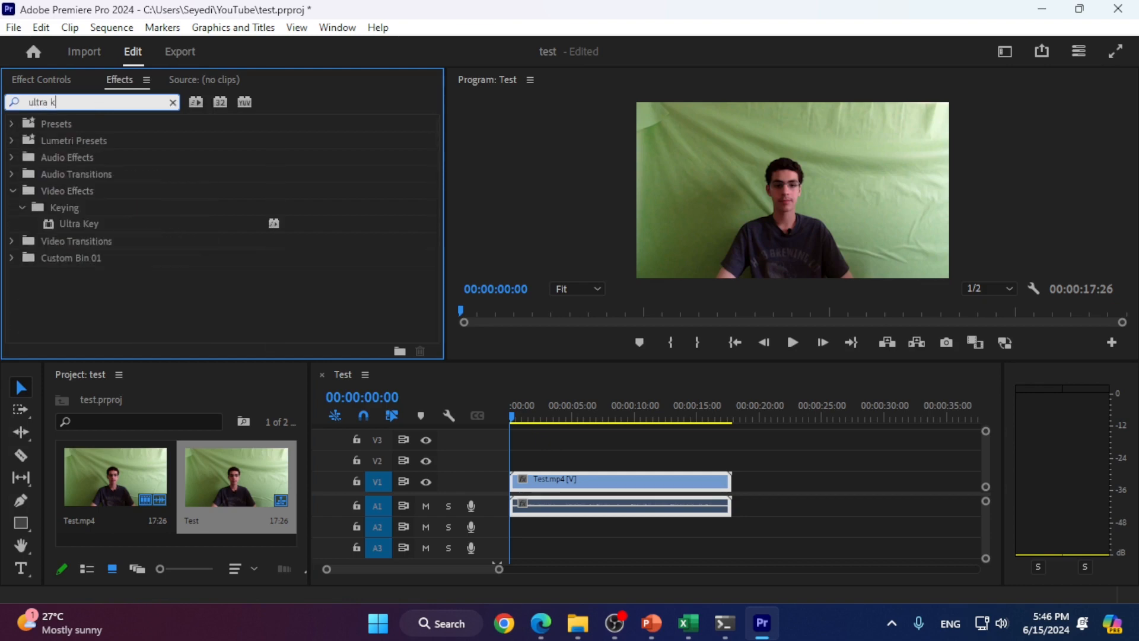
pyautogui.write('ey')
pyautogui.moveTo(72, 222); pyautogui.dragTo(571, 483)
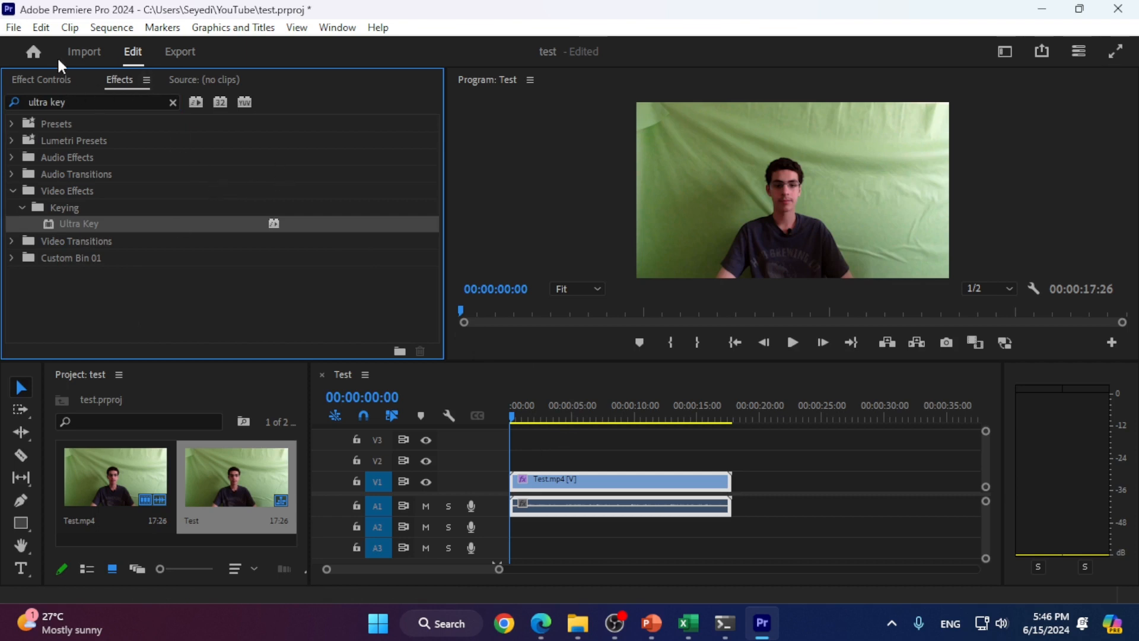
# Set the Ultra Key's Key Color by sampling the green backdrop just above the person's head.
pyautogui.click(61, 79)
pyautogui.scroll(-5, 134, 209)
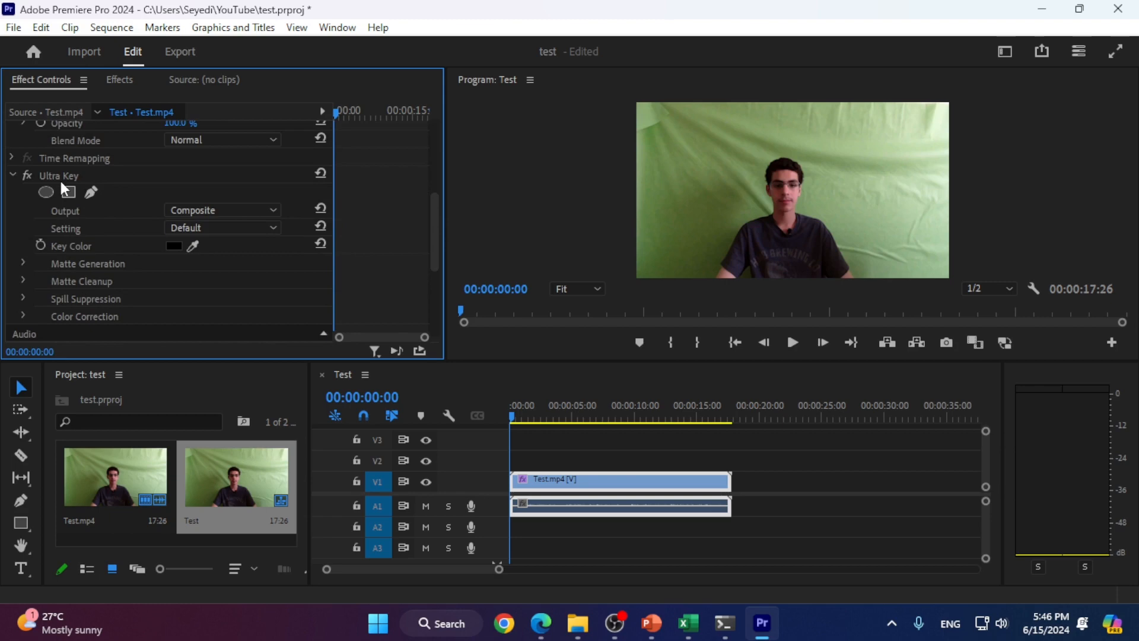
pyautogui.click(194, 246)
pyautogui.click(800, 150)
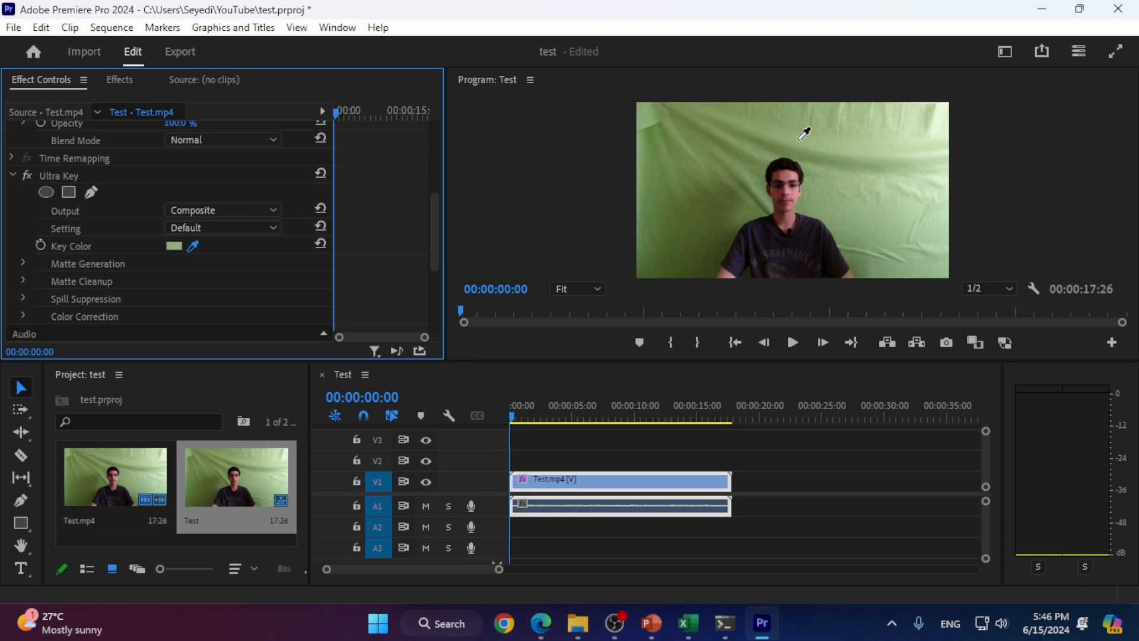
pyautogui.click(799, 139)
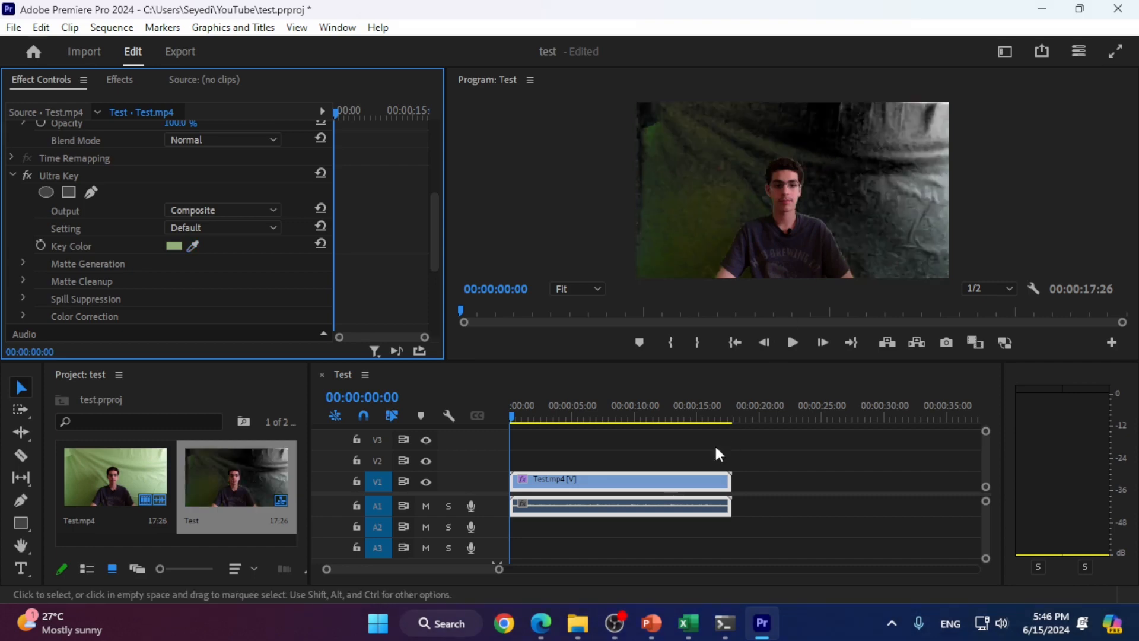
# Move the Test.mp4 video clip up to track V2 and import the blue background JPG from the Test folder.
pyautogui.moveTo(643, 478); pyautogui.dragTo(628, 461)
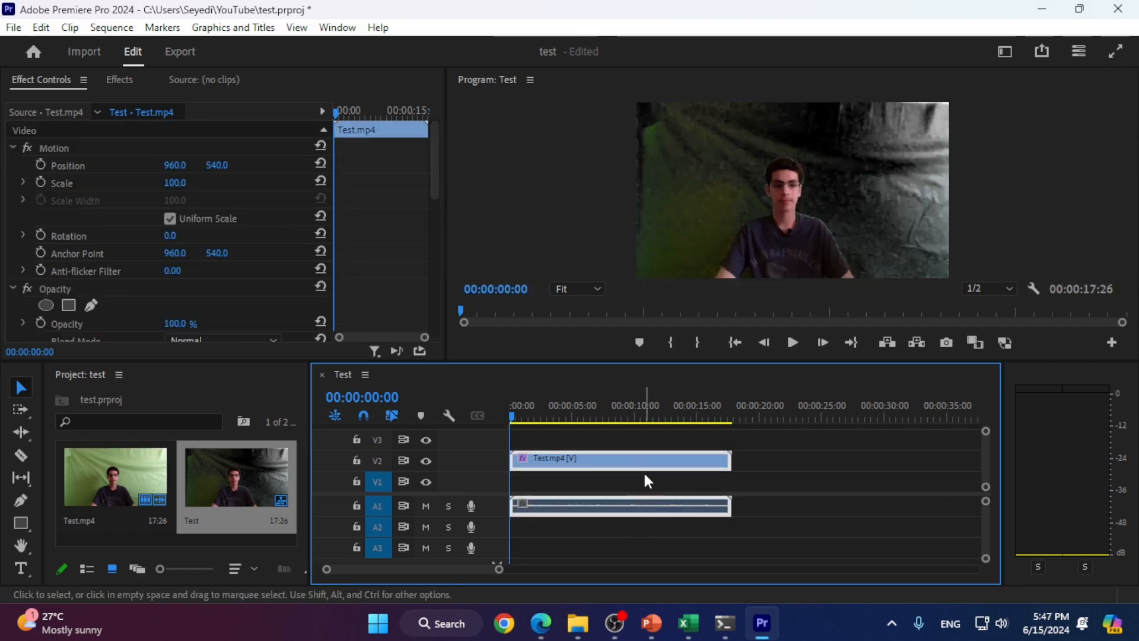
pyautogui.doubleClick(166, 529)
pyautogui.click(199, 231)
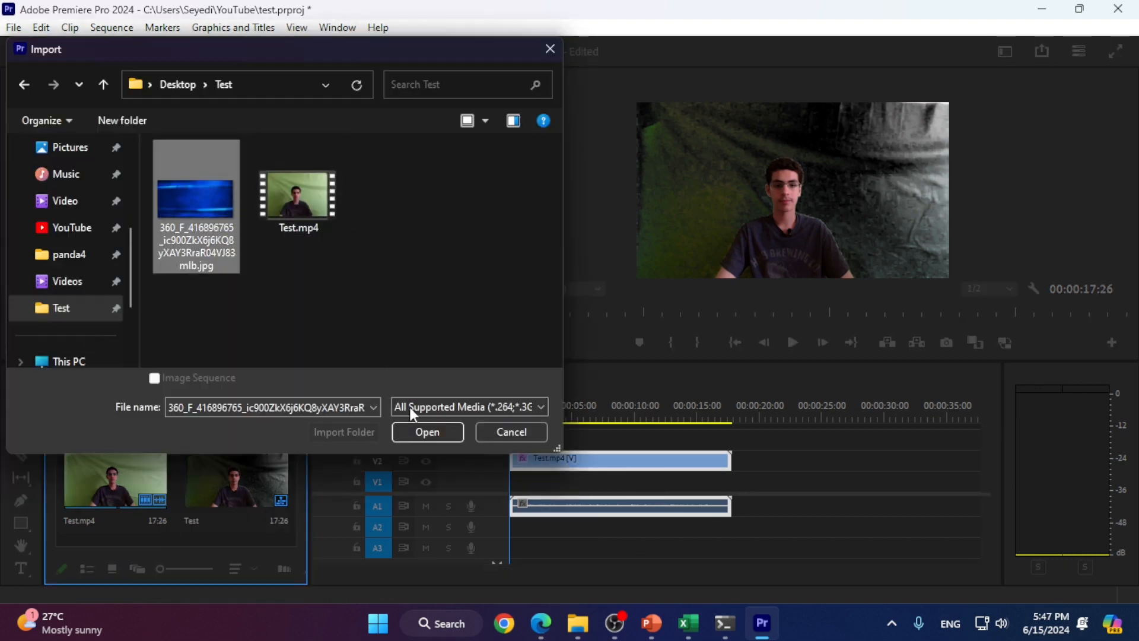
pyautogui.click(429, 437)
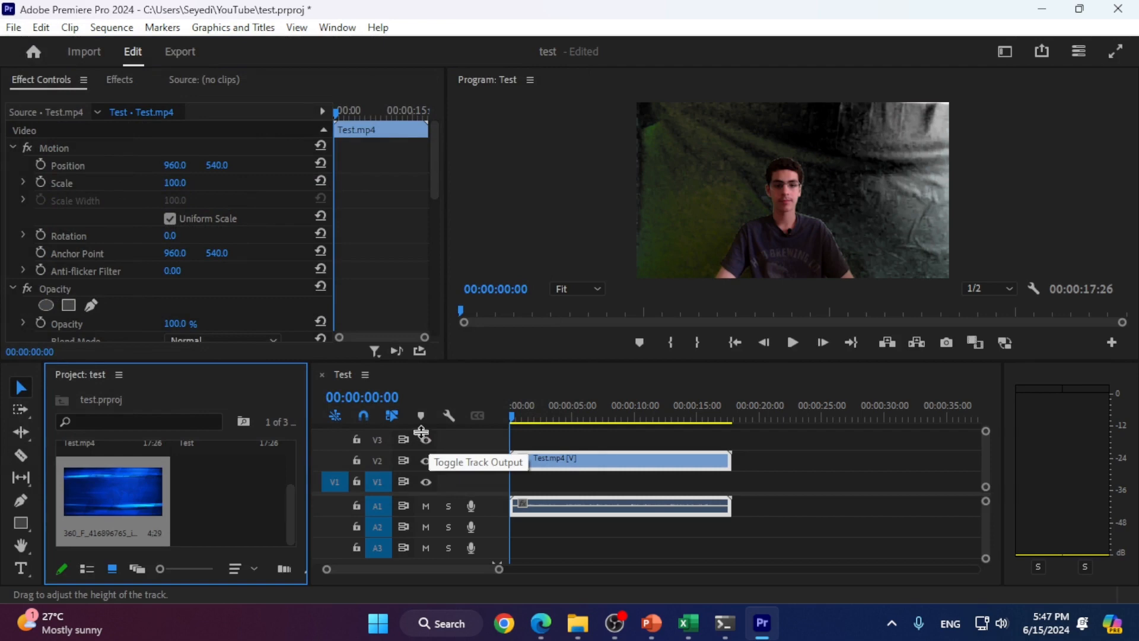
# Place the blue background image on V1, extend it to the end of Test.mp4 and set its Scale to 320.
pyautogui.moveTo(127, 537); pyautogui.dragTo(731, 480)
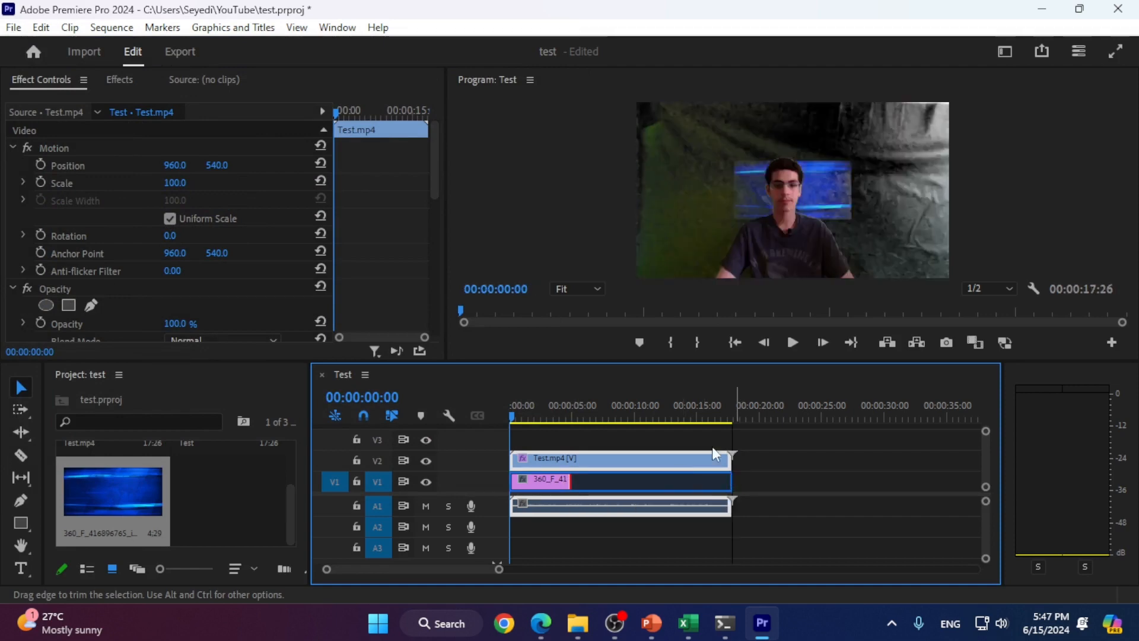
pyautogui.click(672, 485)
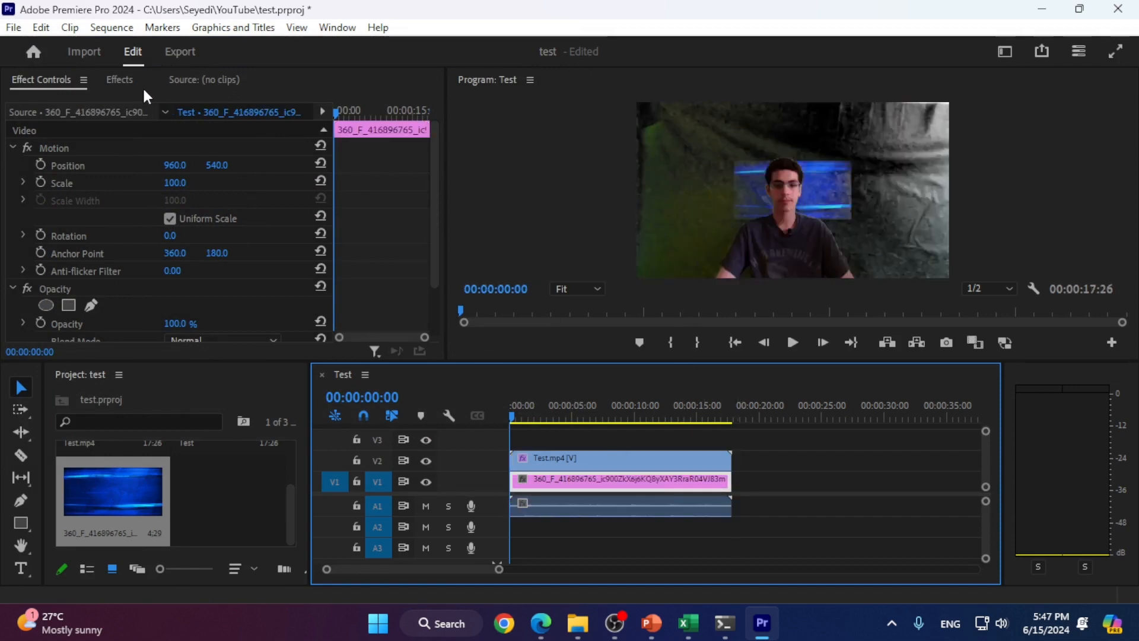
pyautogui.moveTo(175, 182); pyautogui.dragTo(306, 183)
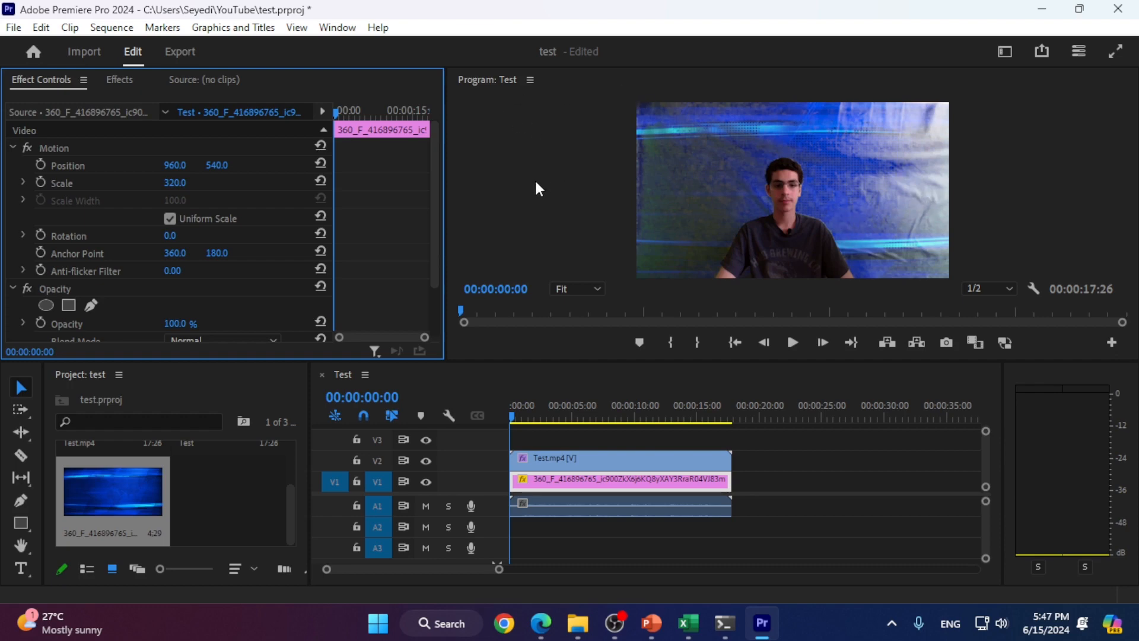
# In the Matte Generation settings of Test.mp4's Ultra Key, set Transparency to 73 and Highlight to 1.
pyautogui.click(687, 465)
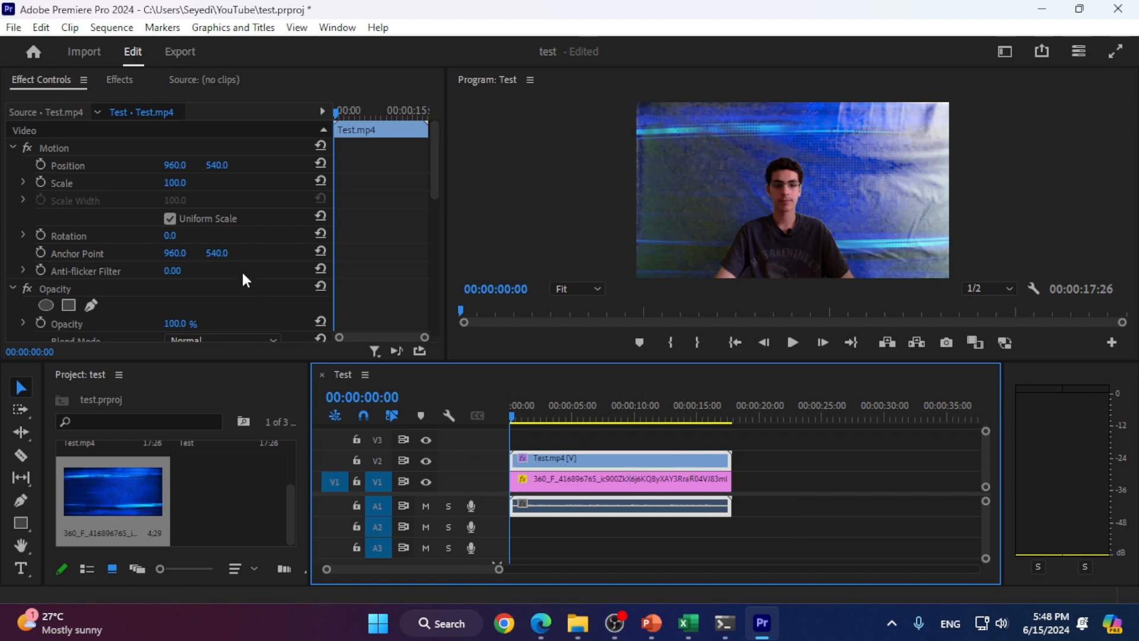
pyautogui.scroll(-5, 178, 265)
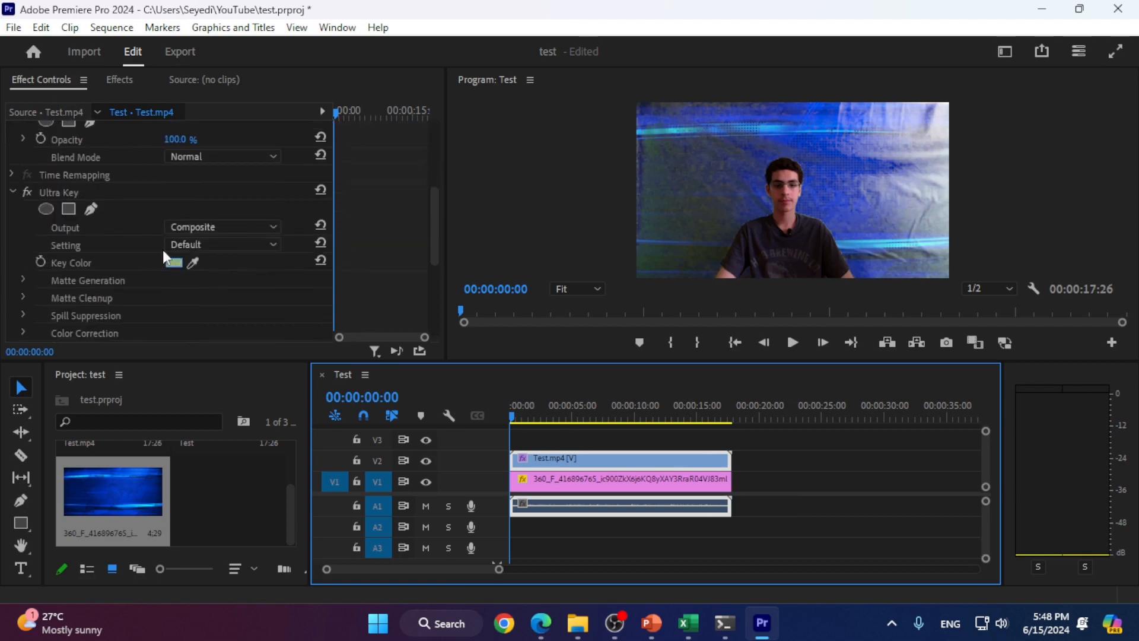
pyautogui.scroll(-1, 118, 273)
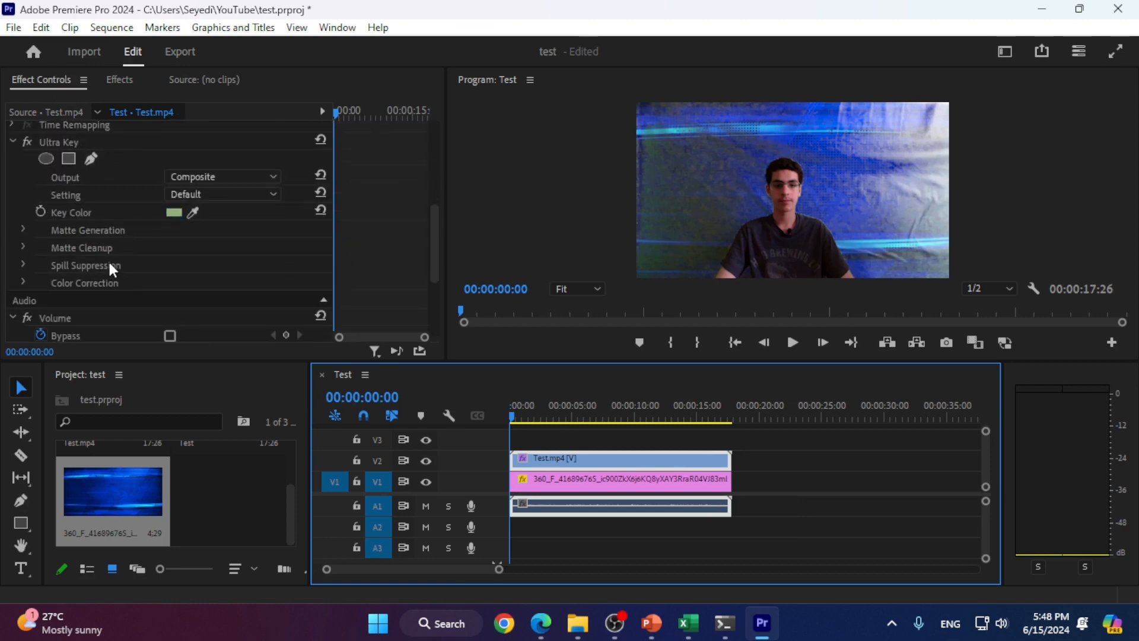
pyautogui.click(87, 229)
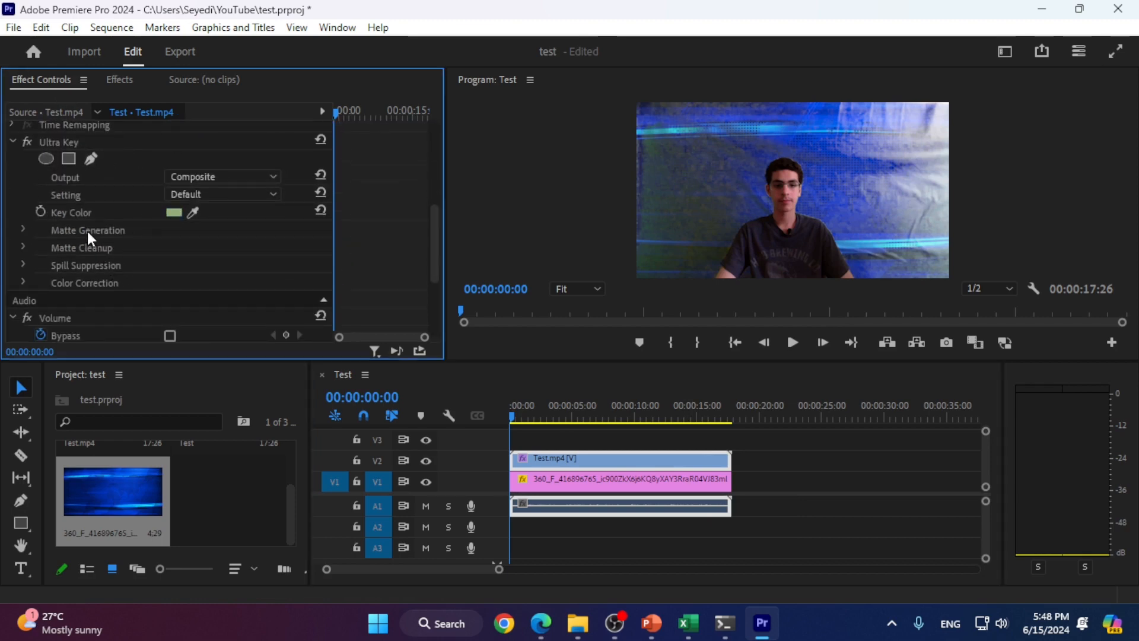
pyautogui.click(20, 226)
pyautogui.scroll(-1, 83, 264)
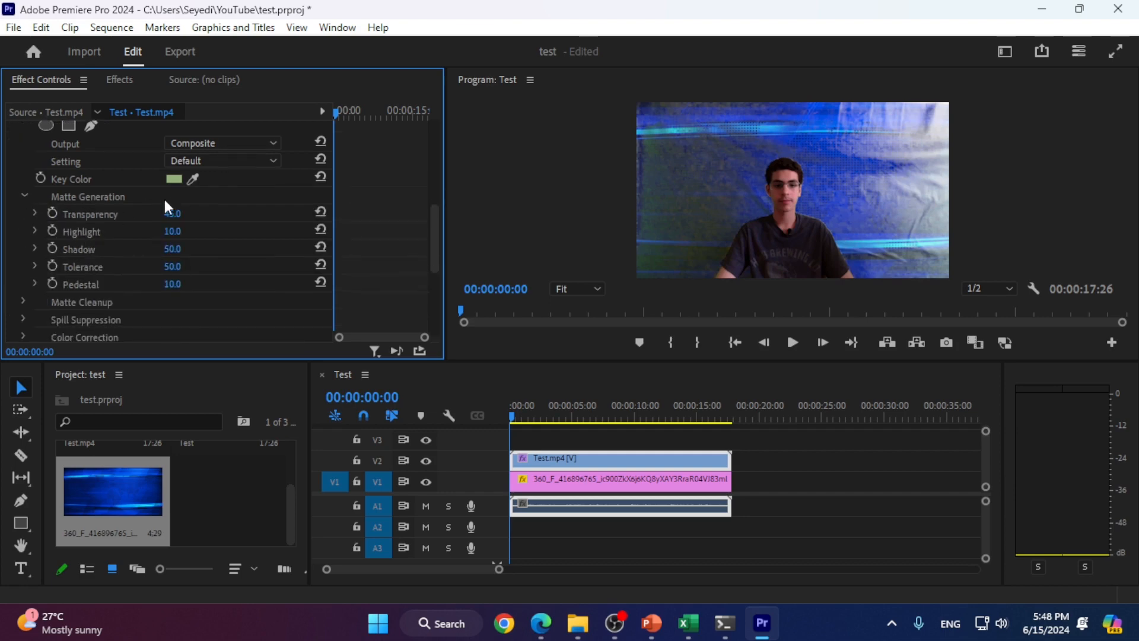
pyautogui.moveTo(170, 213)
pyautogui.mouseDown()
pyautogui.moveTo(217, 214)
pyautogui.moveTo(170, 230)
pyautogui.moveTo(229, 230)
pyautogui.moveTo(170, 230)
pyautogui.mouseUp()
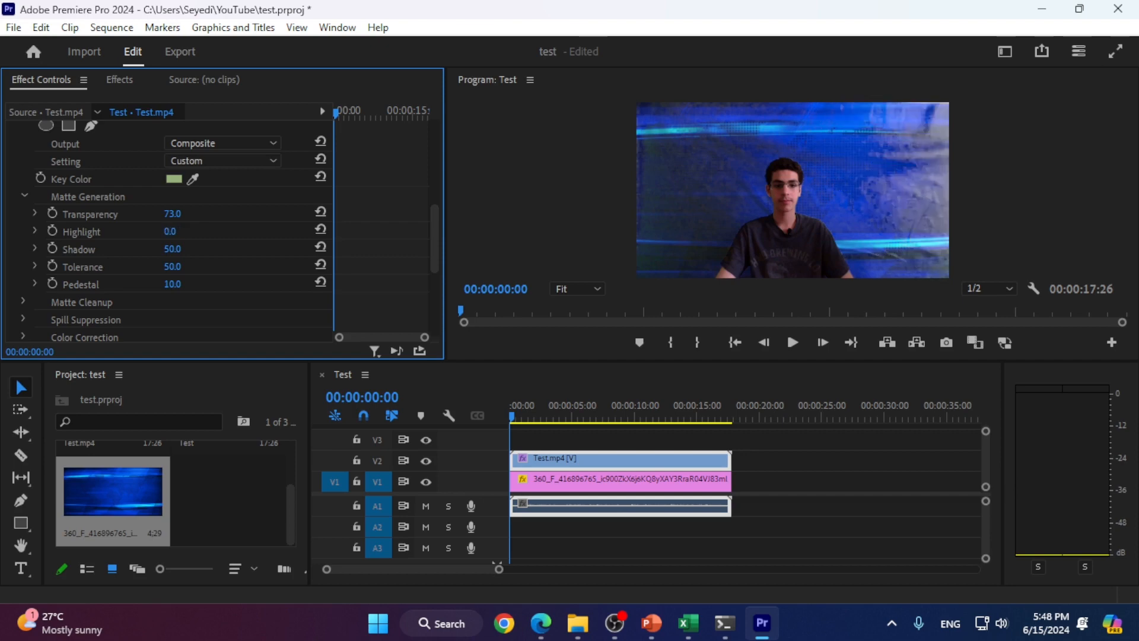
pyautogui.moveTo(169, 230); pyautogui.dragTo(229, 230)
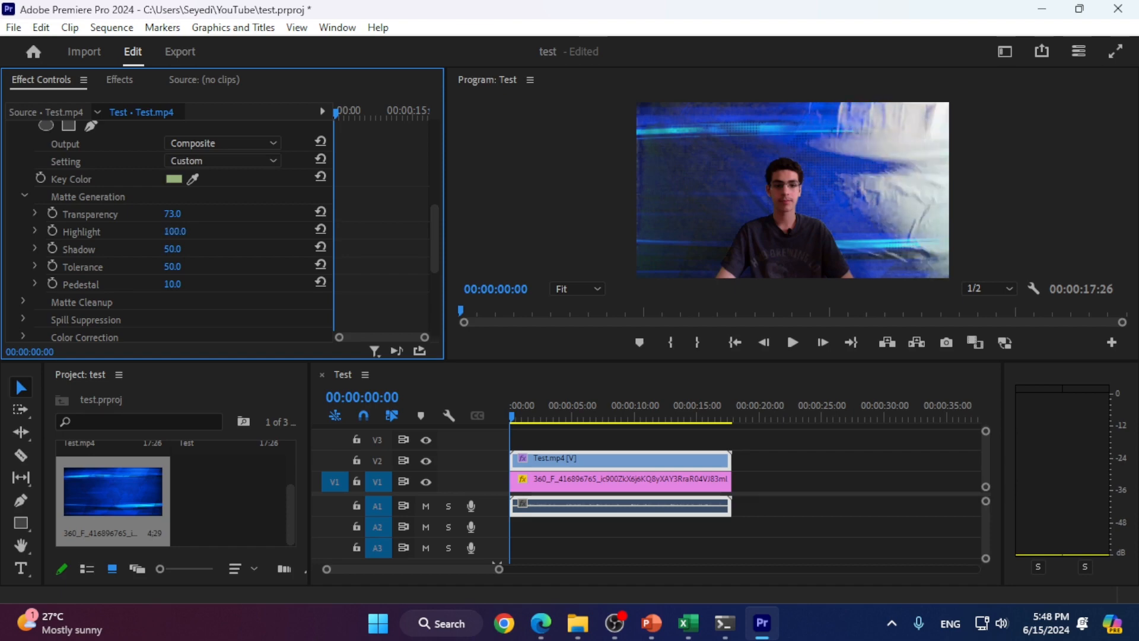
pyautogui.moveTo(175, 231)
pyautogui.mouseDown()
pyautogui.moveTo(117, 231)
pyautogui.moveTo(166, 231)
pyautogui.mouseUp()
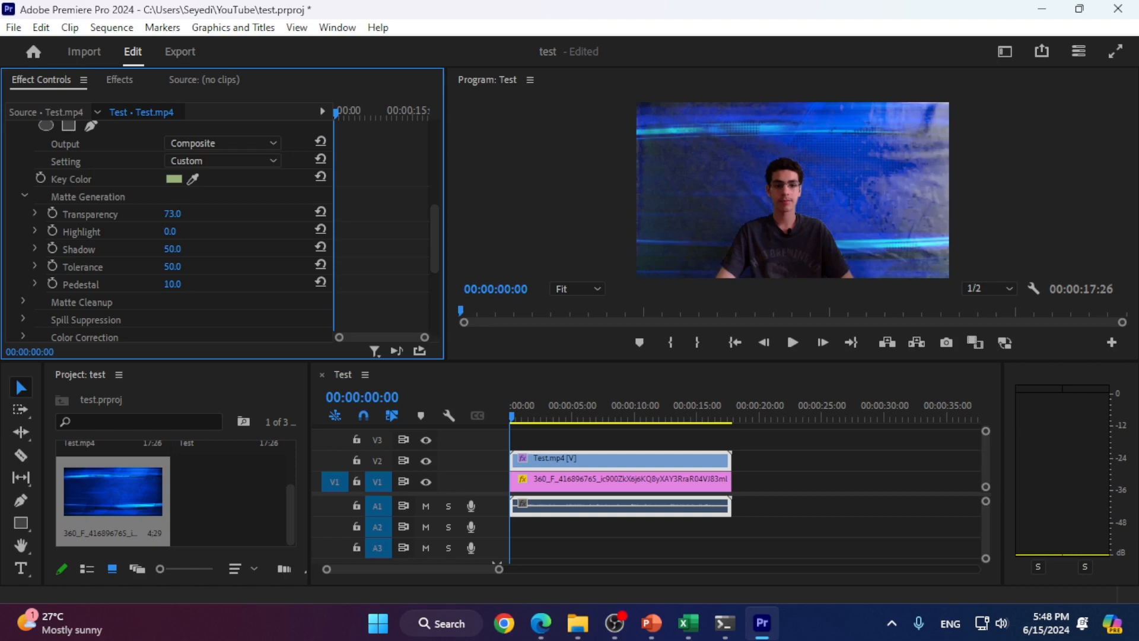
pyautogui.moveTo(170, 231)
pyautogui.mouseDown()
pyautogui.moveTo(200, 231)
pyautogui.moveTo(171, 231)
pyautogui.mouseUp()
# Try a lower matte Shadow value, return it to 50, and set both Tolerance and Pedestal to 100.
pyautogui.moveTo(179, 252); pyautogui.dragTo(152, 252)
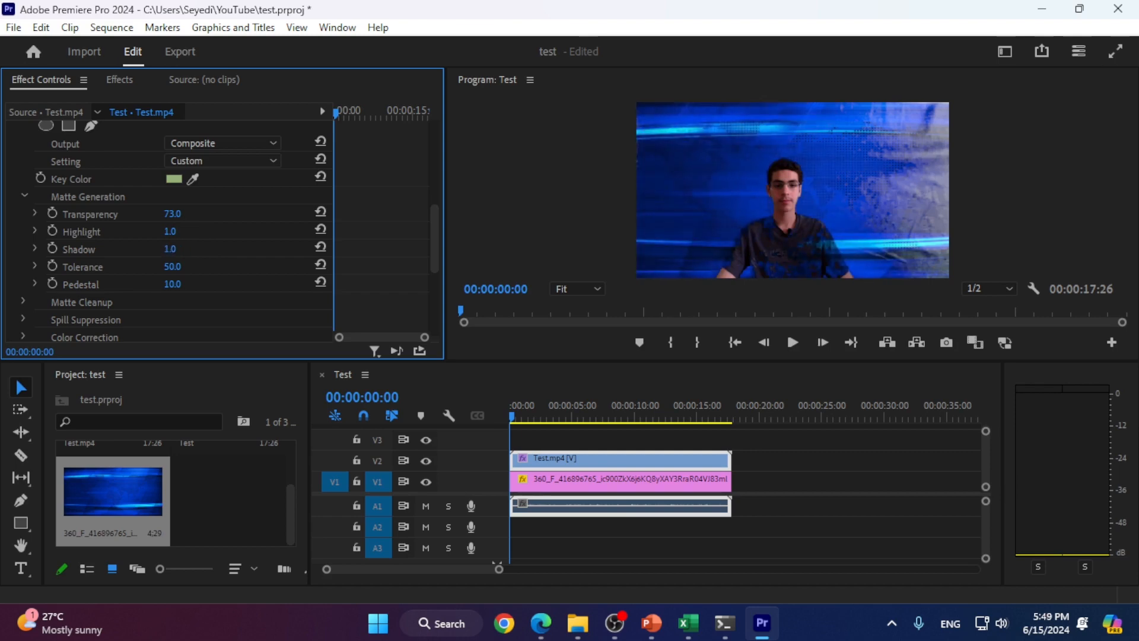
pyautogui.moveTo(150, 251); pyautogui.dragTo(187, 268)
pyautogui.scroll(-1, 217, 259)
pyautogui.scroll(-1, 191, 223)
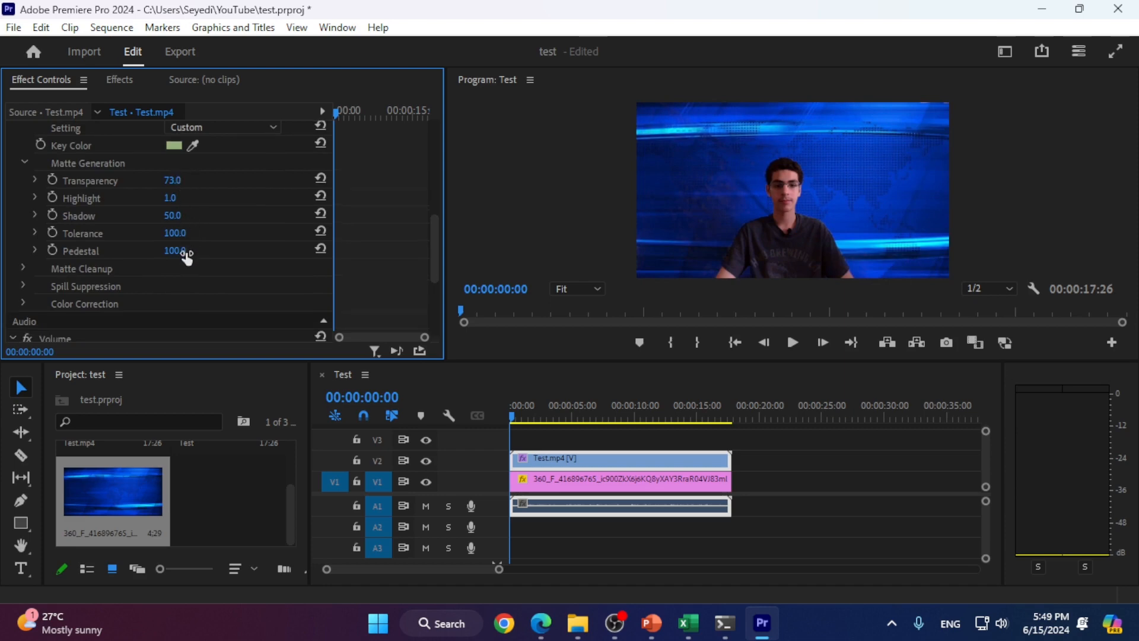
# In Ultra Key's Matte Cleanup, try out Choke while ending at 0, and set Mid Point to 0.
pyautogui.click(22, 266)
pyautogui.scroll(-3, 54, 276)
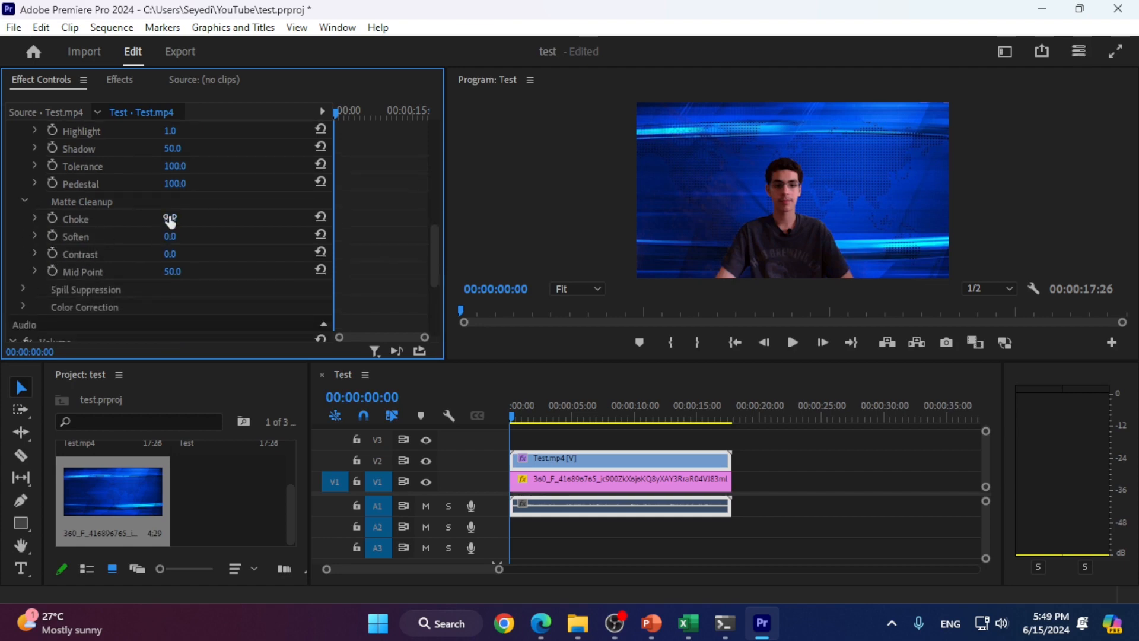
pyautogui.click(91, 237)
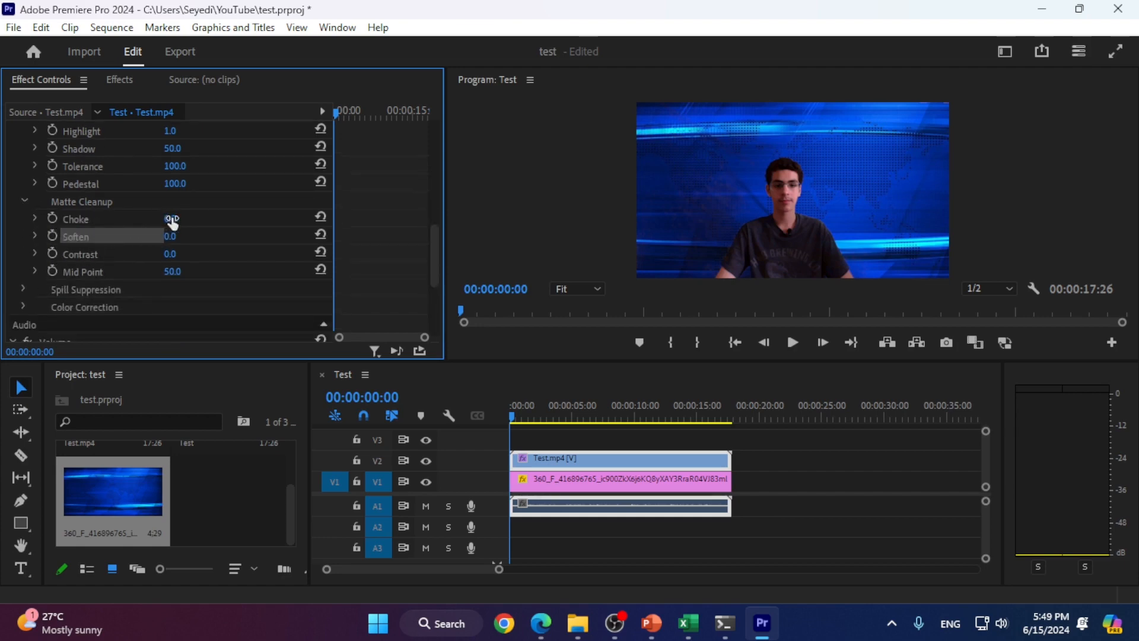
pyautogui.moveTo(170, 218)
pyautogui.mouseDown()
pyautogui.moveTo(229, 219)
pyautogui.moveTo(170, 219)
pyautogui.mouseUp()
pyautogui.moveTo(171, 219); pyautogui.dragTo(170, 219)
pyautogui.moveTo(173, 255); pyautogui.dragTo(139, 256)
pyautogui.scroll(-1, 180, 244)
pyautogui.scroll(-1, 116, 262)
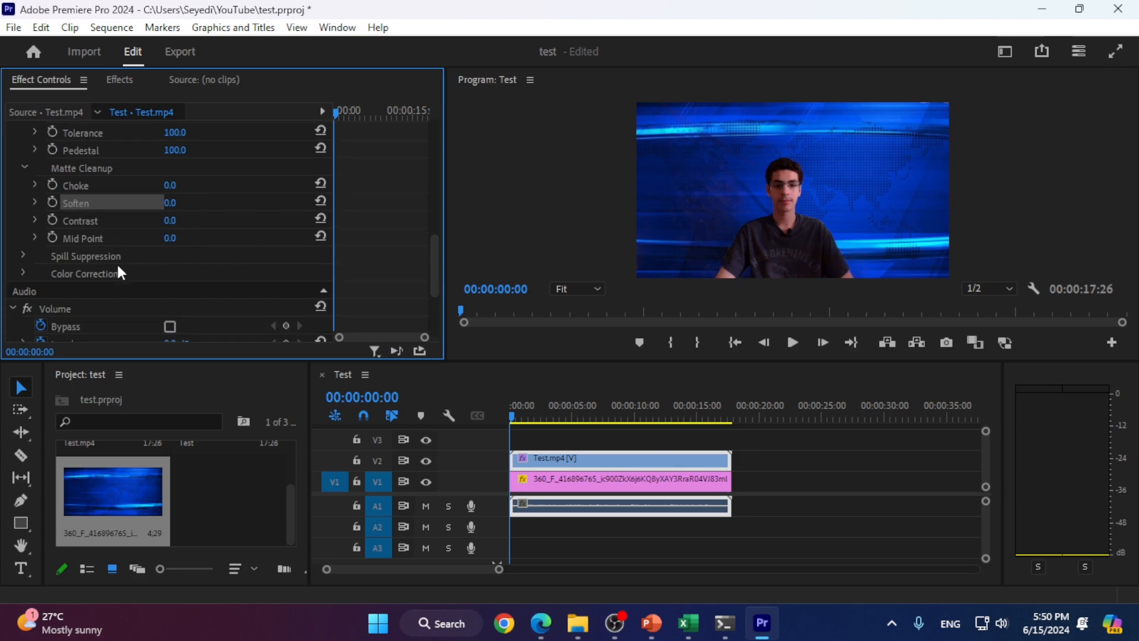
# Expand Ultra Key's Spill Suppression and try higher Desaturate and Range values, undoing each change.
pyautogui.click(27, 252)
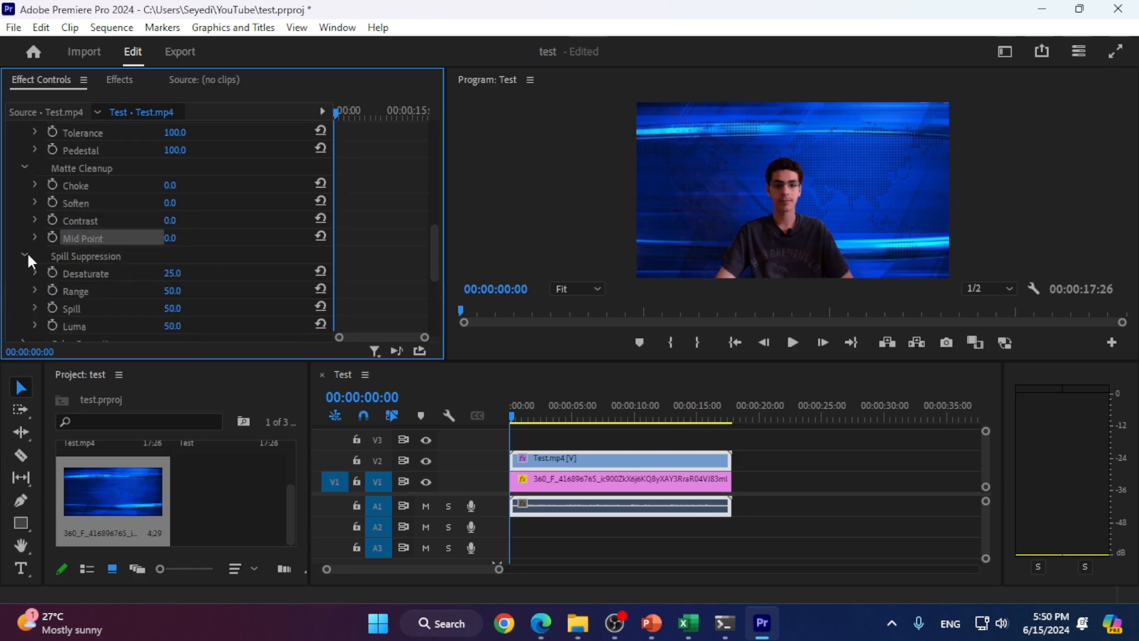
pyautogui.scroll(-3, 43, 261)
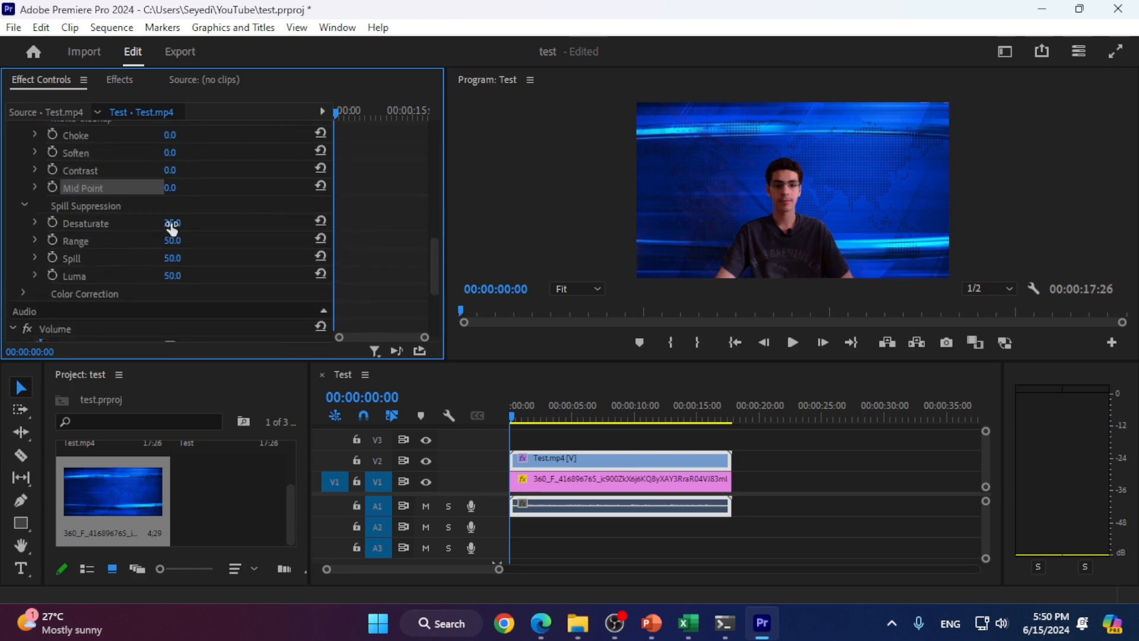
pyautogui.moveTo(171, 223)
pyautogui.mouseDown()
pyautogui.moveTo(226, 223)
pyautogui.moveTo(191, 223)
pyautogui.mouseUp()
pyautogui.hotkey('ctrl', 'z')
pyautogui.moveTo(168, 240); pyautogui.dragTo(187, 240)
pyautogui.hotkey('ctrl', 'z')
# Set the Spill Suppression's Spill to 0 and its Luma to 100.
pyautogui.click(176, 262)
pyautogui.moveTo(176, 262); pyautogui.dragTo(206, 261)
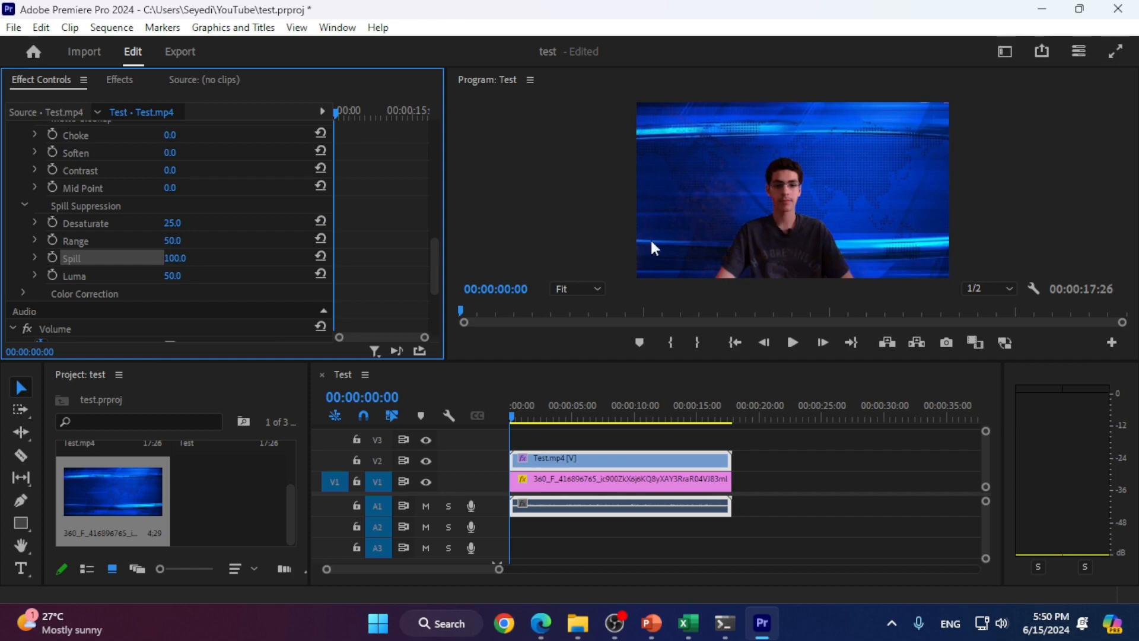
pyautogui.moveTo(185, 259); pyautogui.dragTo(212, 243)
pyautogui.scroll(-1, 238, 251)
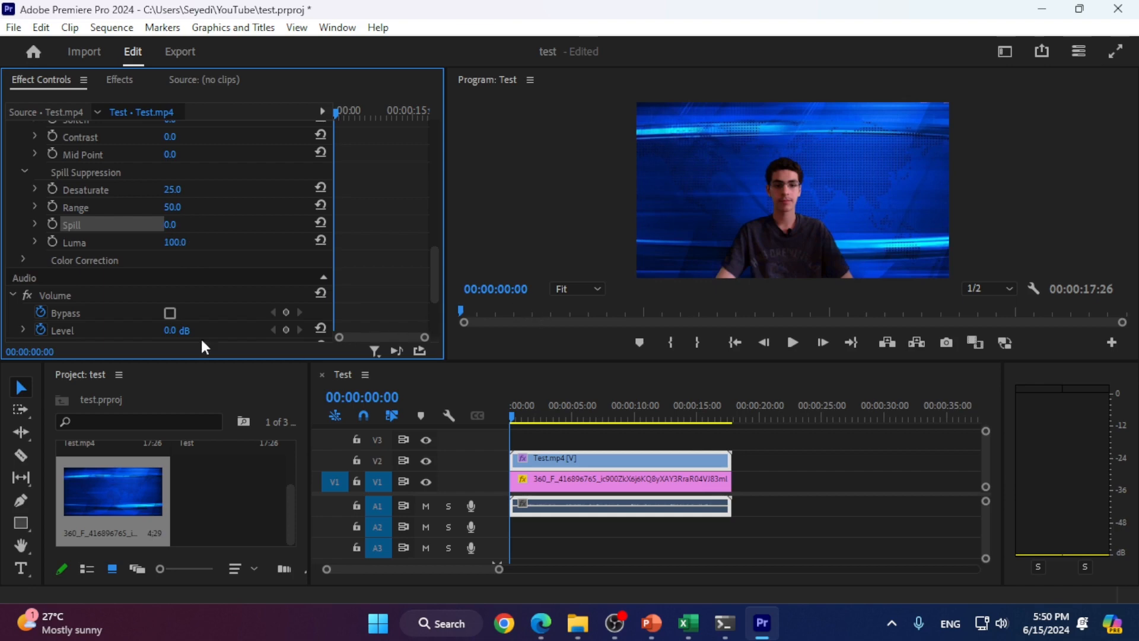
# In Ultra Key's Color Correction, try the Saturation at 200 and settle it at 169.
pyautogui.click(24, 257)
pyautogui.scroll(-1, 62, 273)
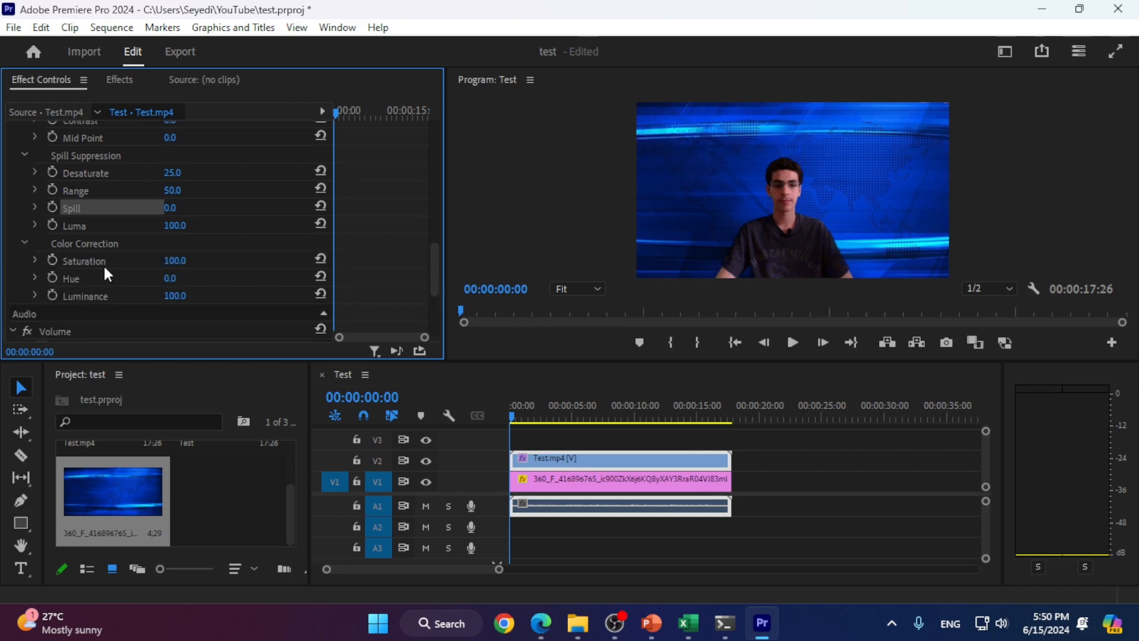
pyautogui.moveTo(174, 260); pyautogui.dragTo(232, 260)
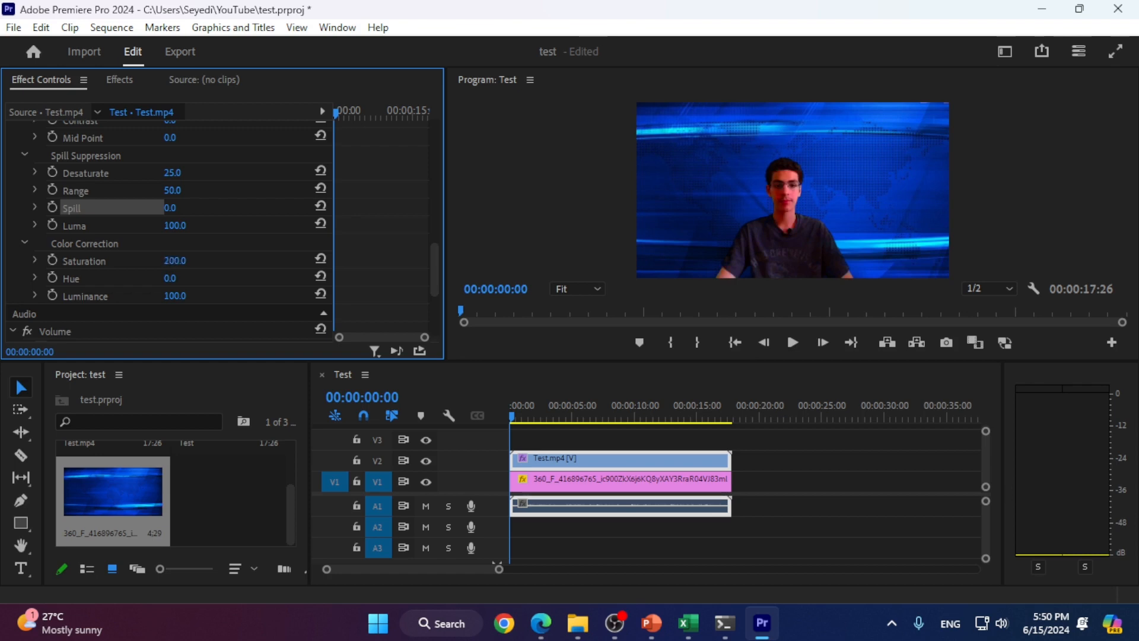
pyautogui.moveTo(233, 260); pyautogui.dragTo(204, 260)
pyautogui.scroll(-1, 168, 261)
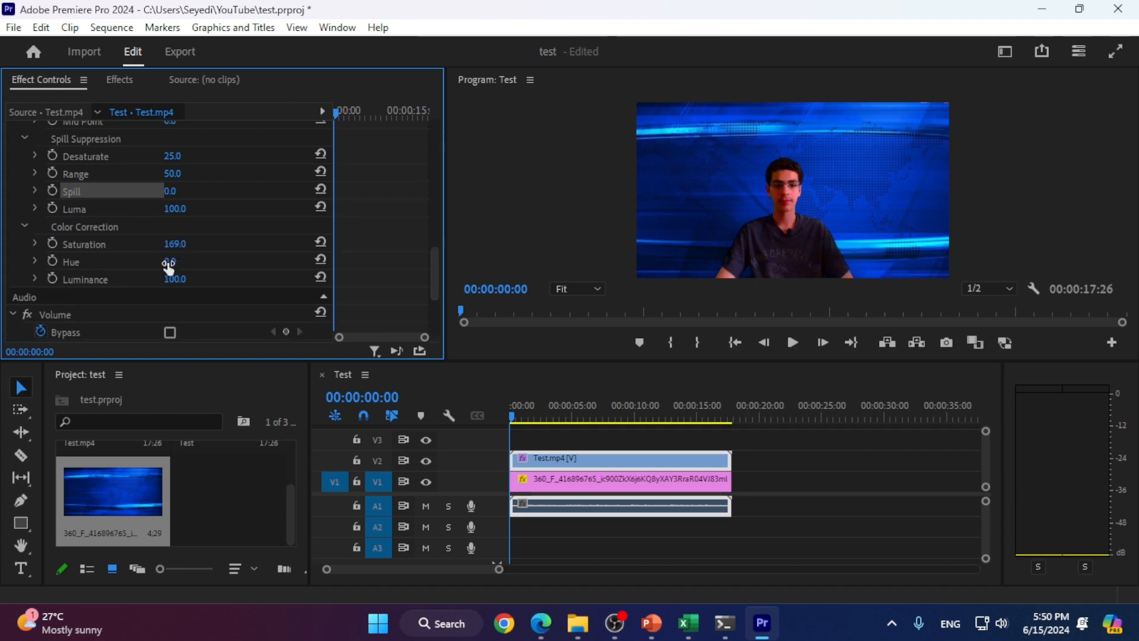
# Try a Color Correction Hue of 180, undo it, and set Luminance to 130.
pyautogui.moveTo(170, 261); pyautogui.dragTo(229, 261)
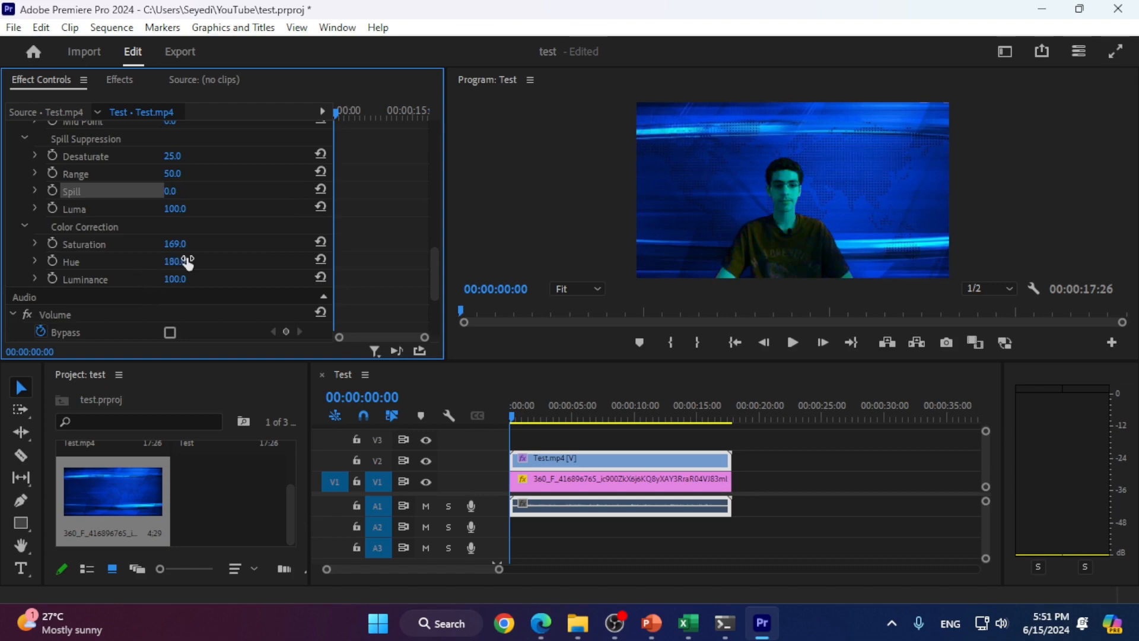
pyautogui.hotkey('ctrl', 'z')
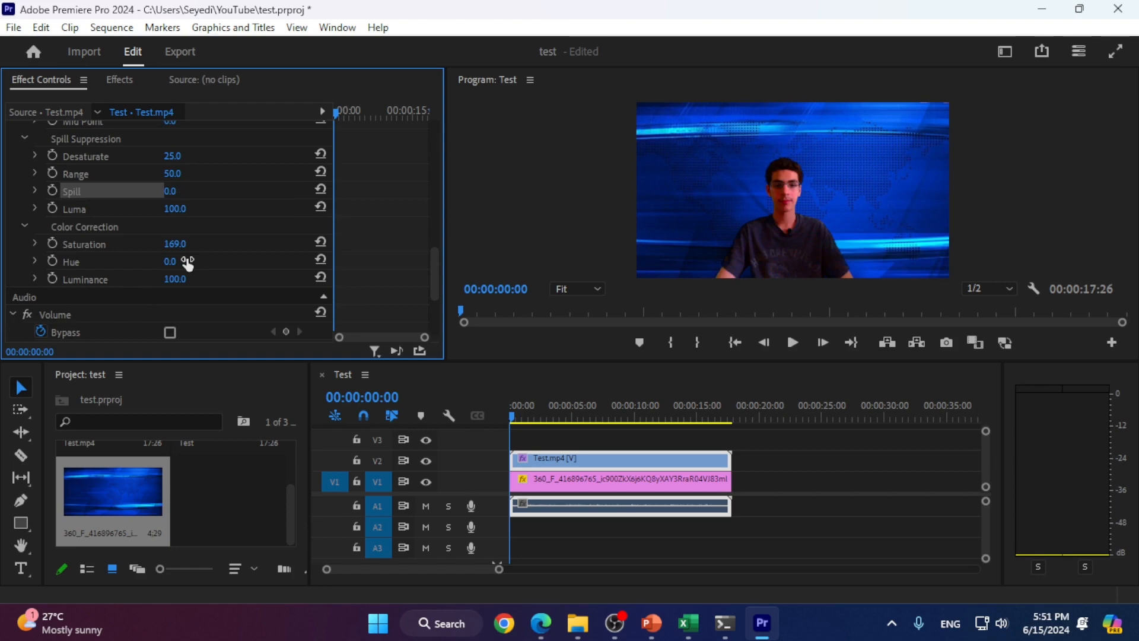
pyautogui.moveTo(178, 277)
pyautogui.mouseDown()
pyautogui.moveTo(202, 277)
pyautogui.moveTo(112, 277)
pyautogui.moveTo(231, 278)
pyautogui.moveTo(190, 278)
pyautogui.mouseUp()
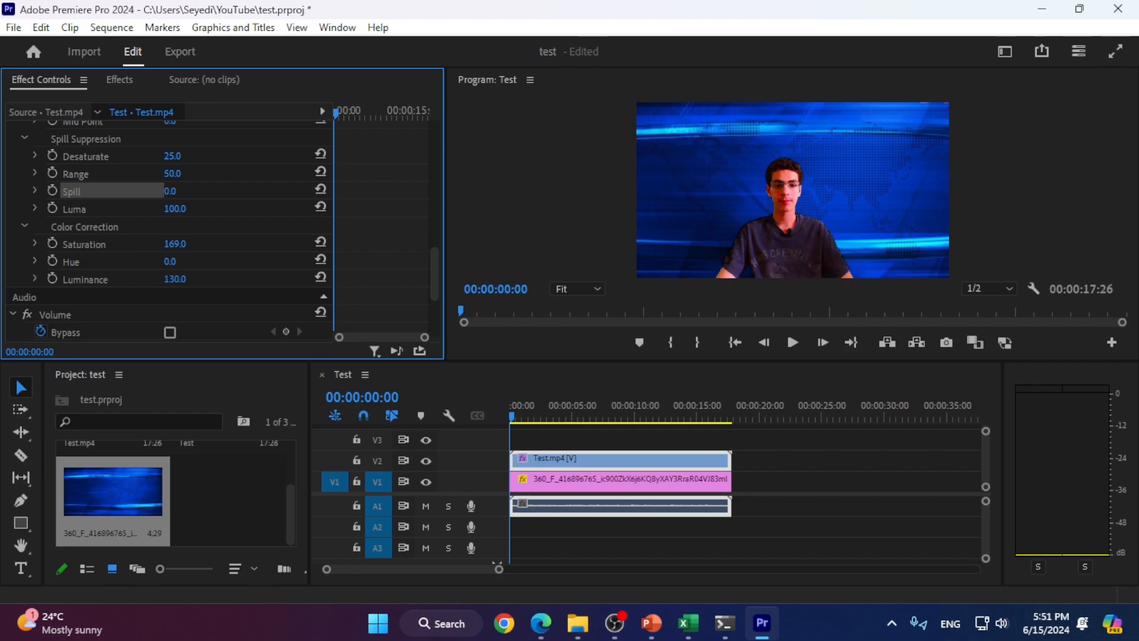